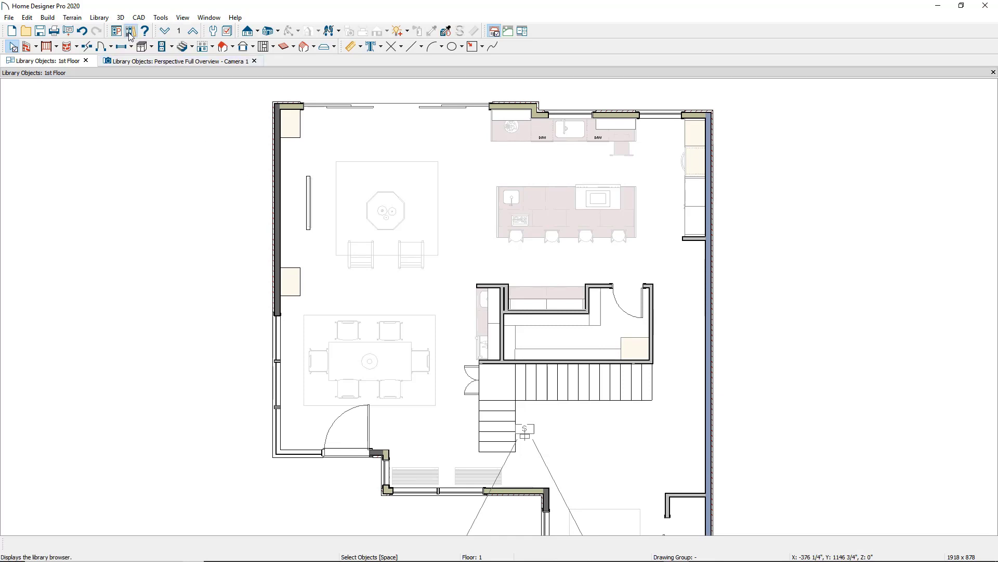
- Open the Library Browser and look through the Core, Manufacturer and Bonus catalogs, leaving them collapsed
{"action": "left_click", "coordinate": [130, 32]}
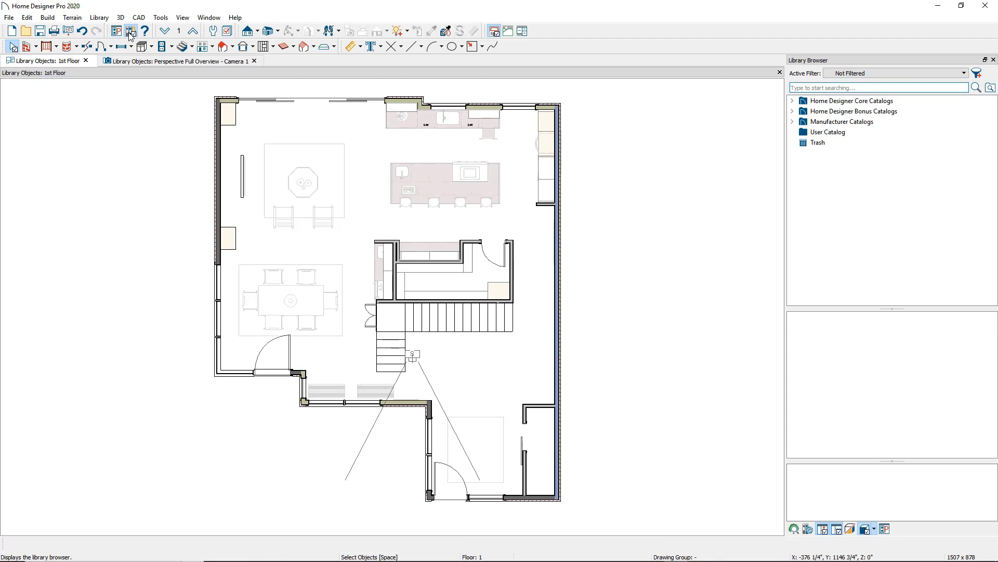
{"action": "left_click", "coordinate": [793, 101]}
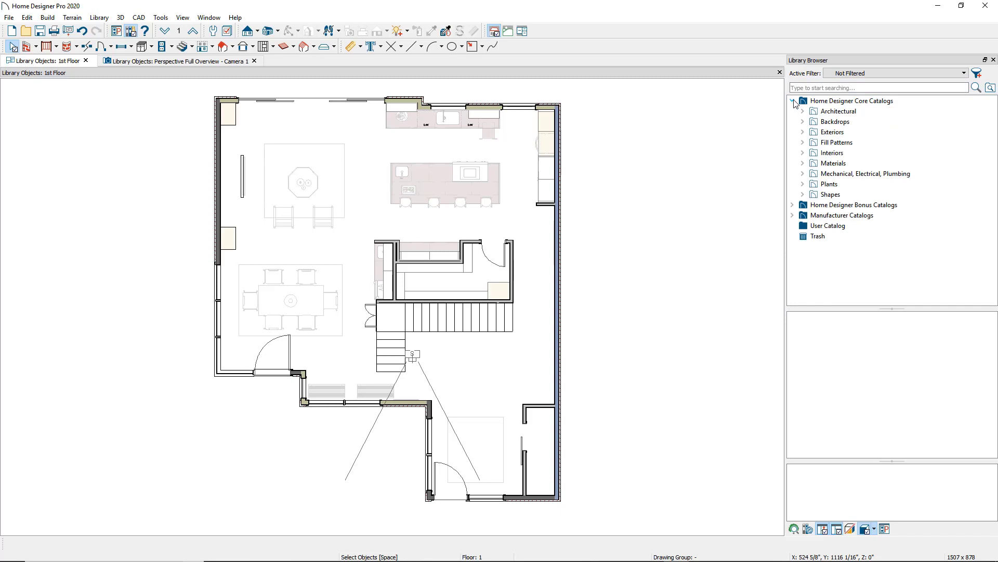
{"action": "left_click", "coordinate": [793, 101]}
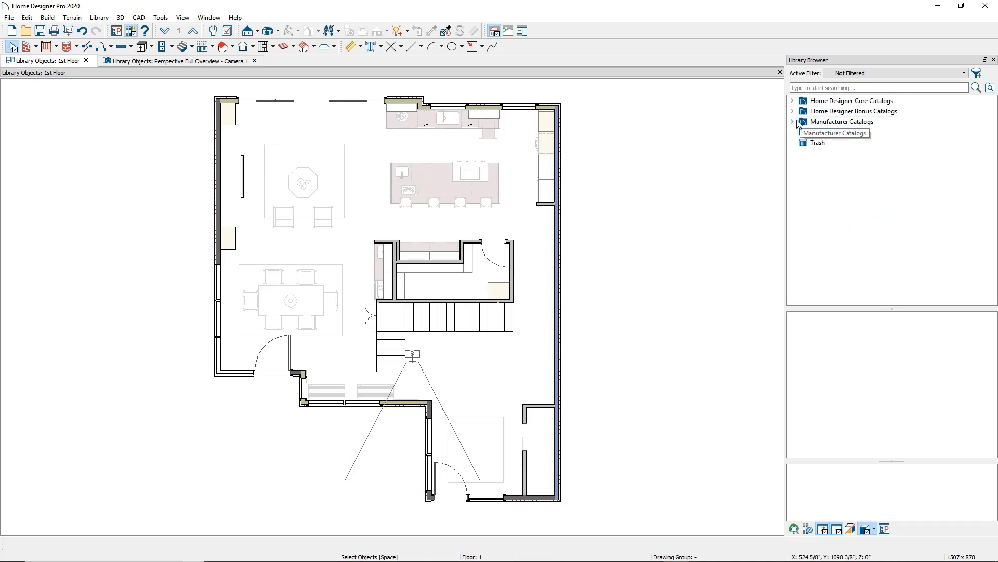
{"action": "left_click", "coordinate": [794, 123]}
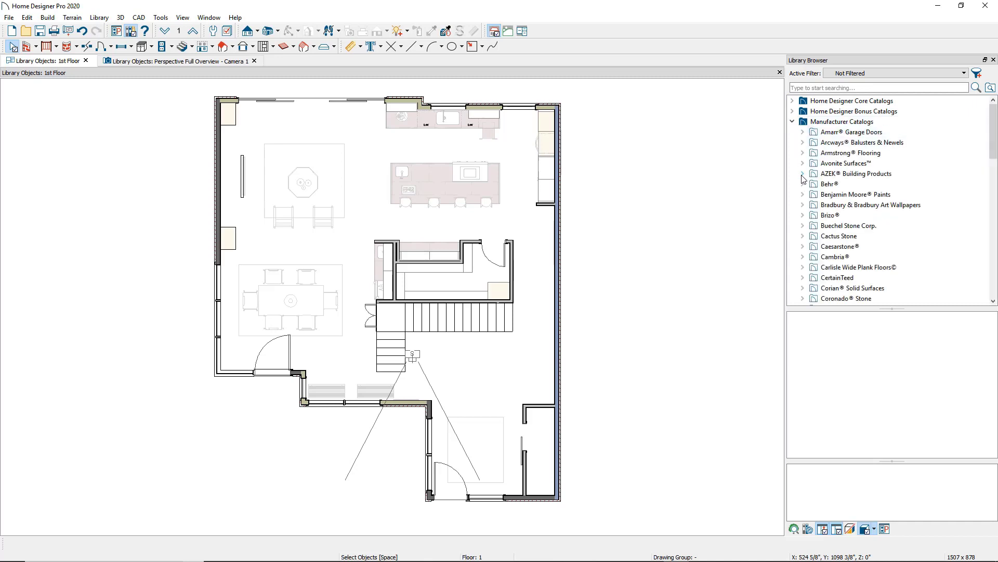
{"action": "scroll", "coordinate": [806, 185], "scroll_direction": "down", "scroll_amount": 7}
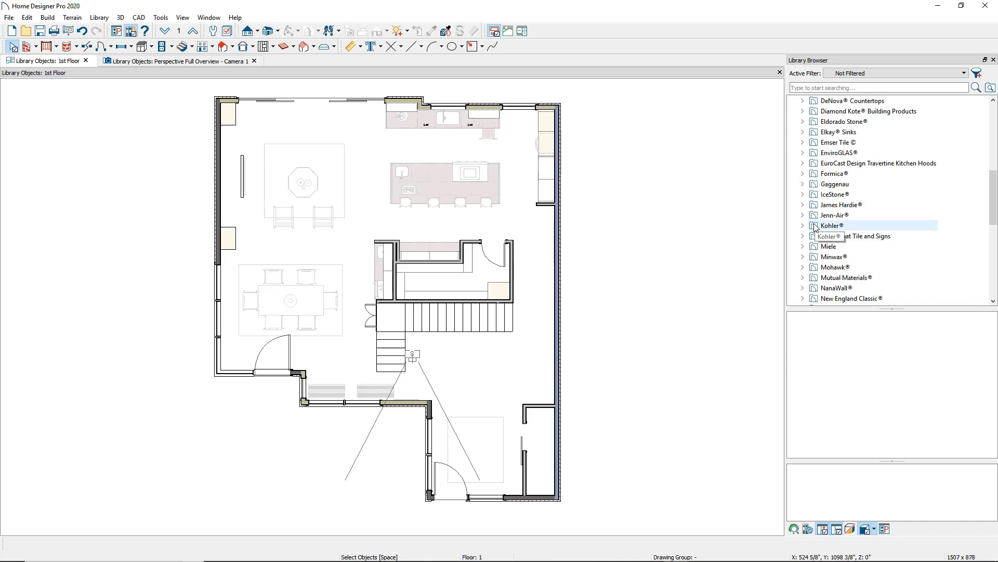
{"action": "scroll", "coordinate": [815, 231], "scroll_direction": "down", "scroll_amount": 3}
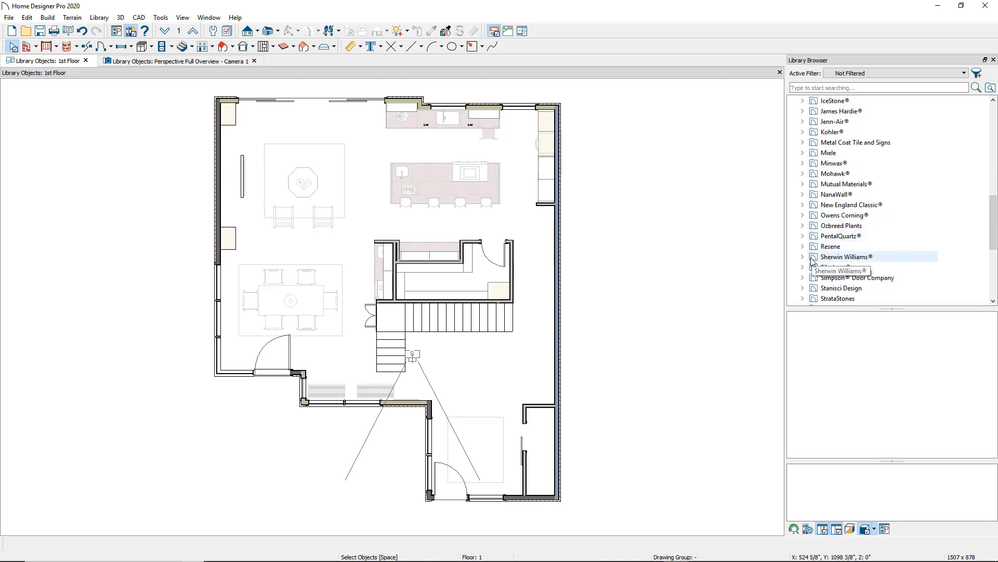
{"action": "scroll", "coordinate": [806, 208], "scroll_direction": "up", "scroll_amount": 11}
{"action": "left_click", "coordinate": [792, 121]}
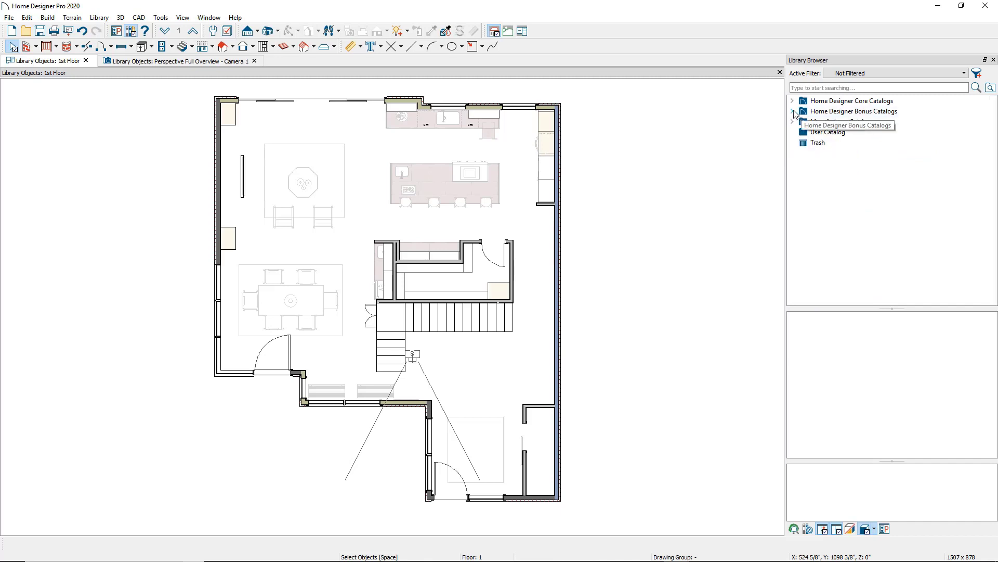
{"action": "left_click", "coordinate": [794, 112]}
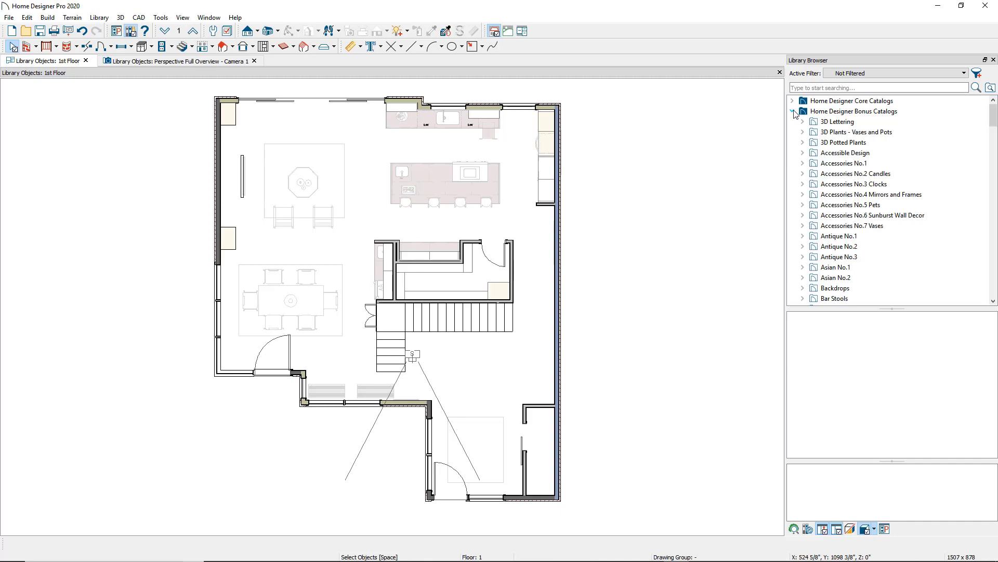
{"action": "left_click", "coordinate": [794, 111]}
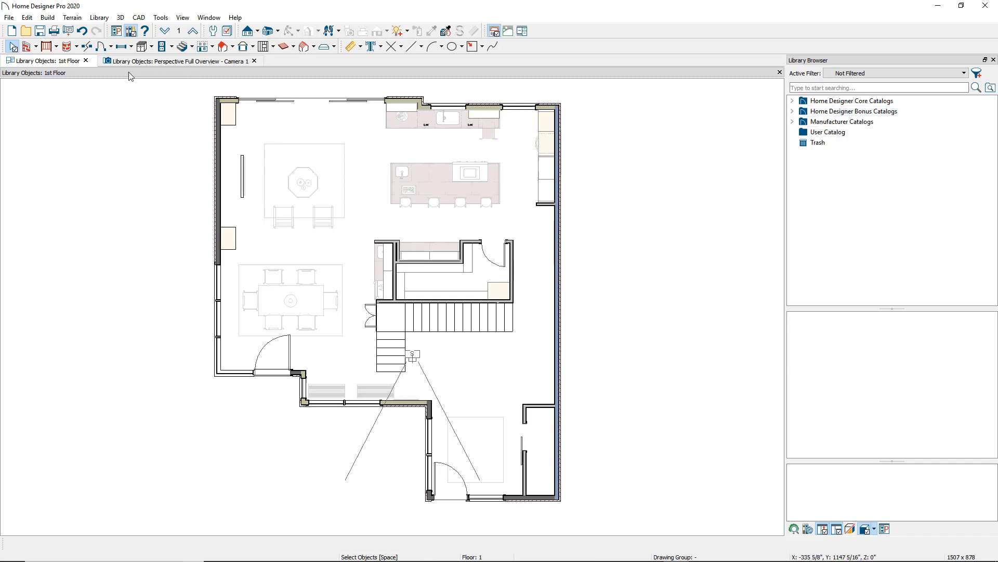
- Use Library > Get Additional Content Online to load Chief Architect's 3D Library website
{"action": "left_click", "coordinate": [98, 18]}
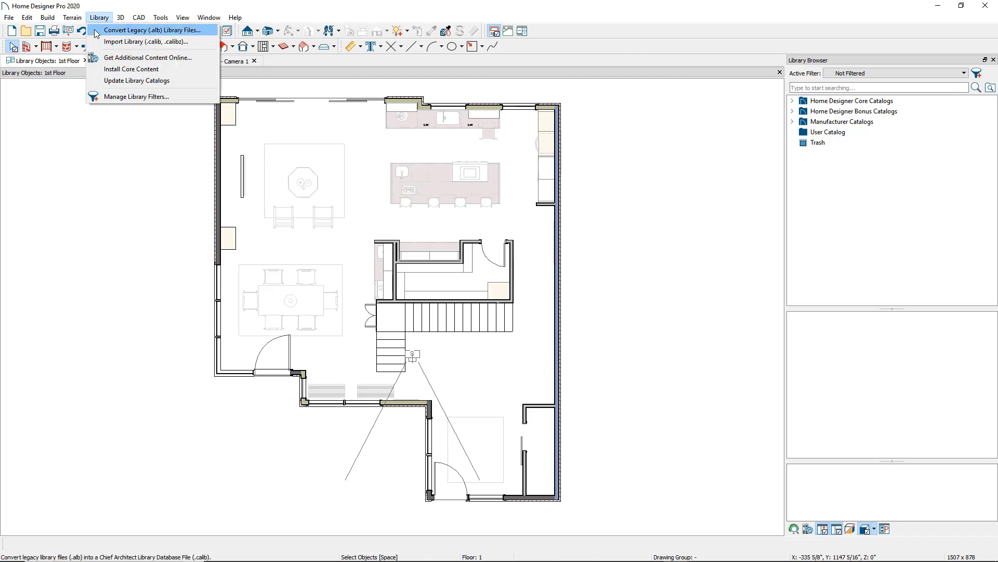
{"action": "left_click", "coordinate": [96, 58]}
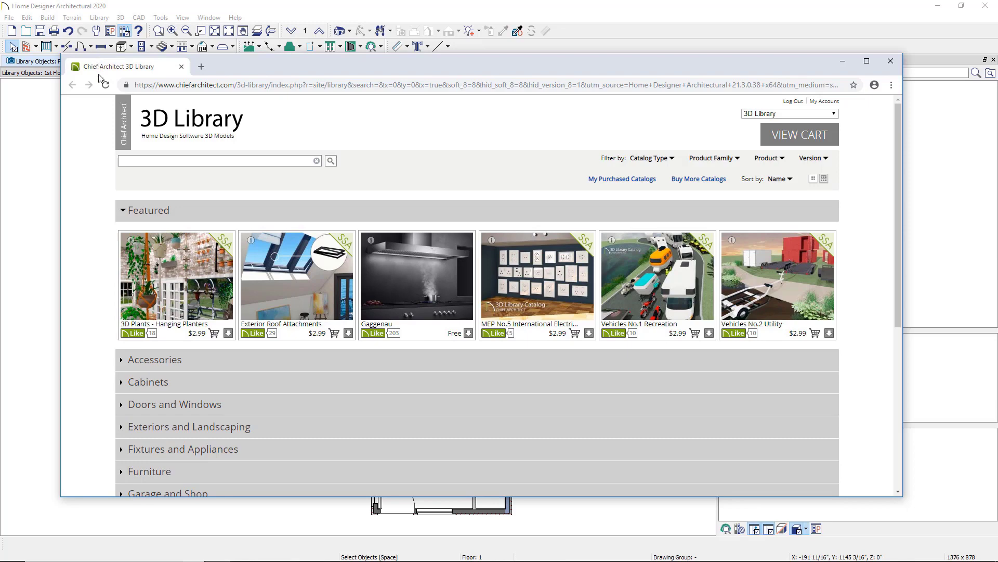
- Under Materials and Surfaces, download the X11 / 2020 version of the Cambria catalog
{"action": "scroll", "coordinate": [158, 430], "scroll_direction": "down", "scroll_amount": 1}
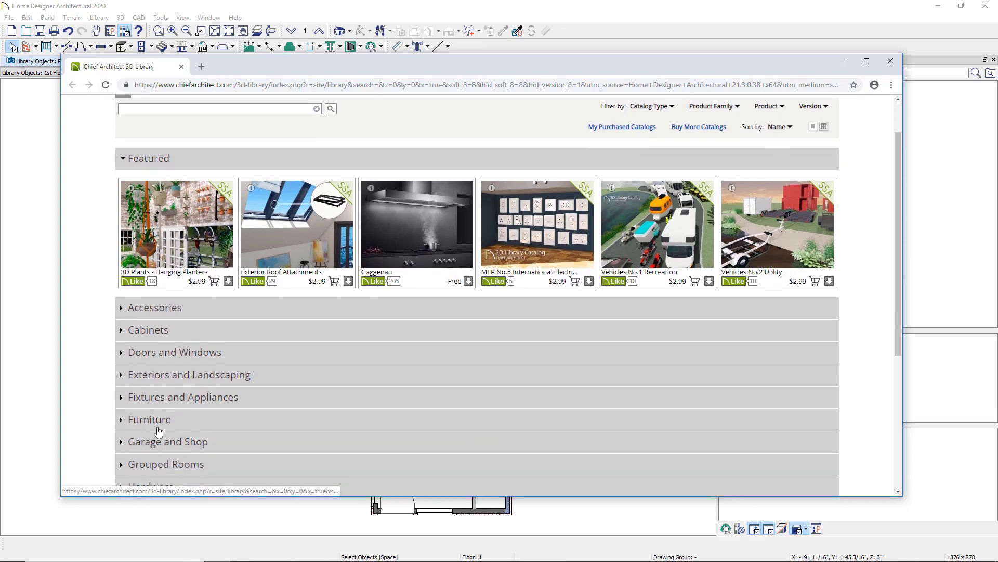
{"action": "scroll", "coordinate": [158, 431], "scroll_direction": "down", "scroll_amount": 3}
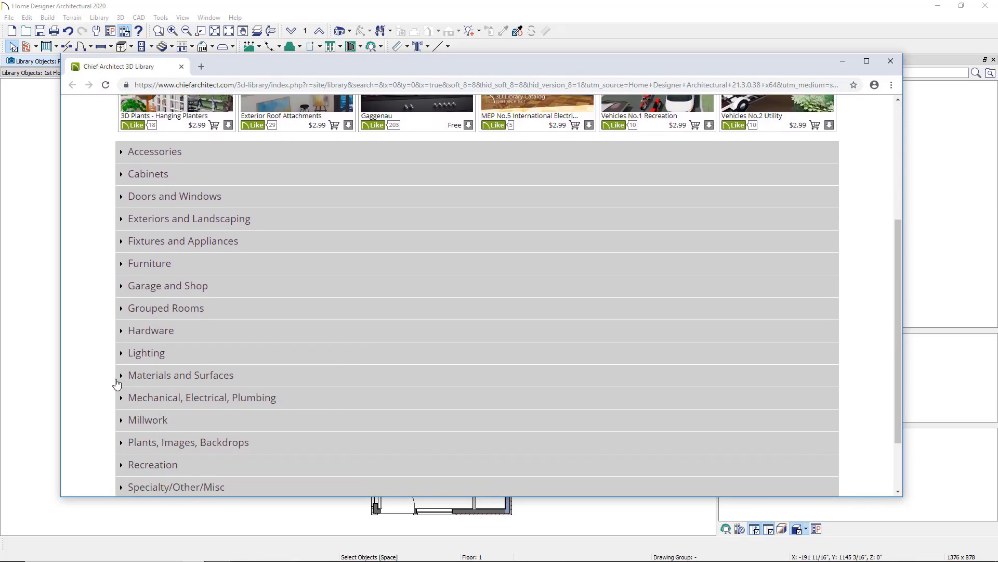
{"action": "left_click", "coordinate": [121, 376]}
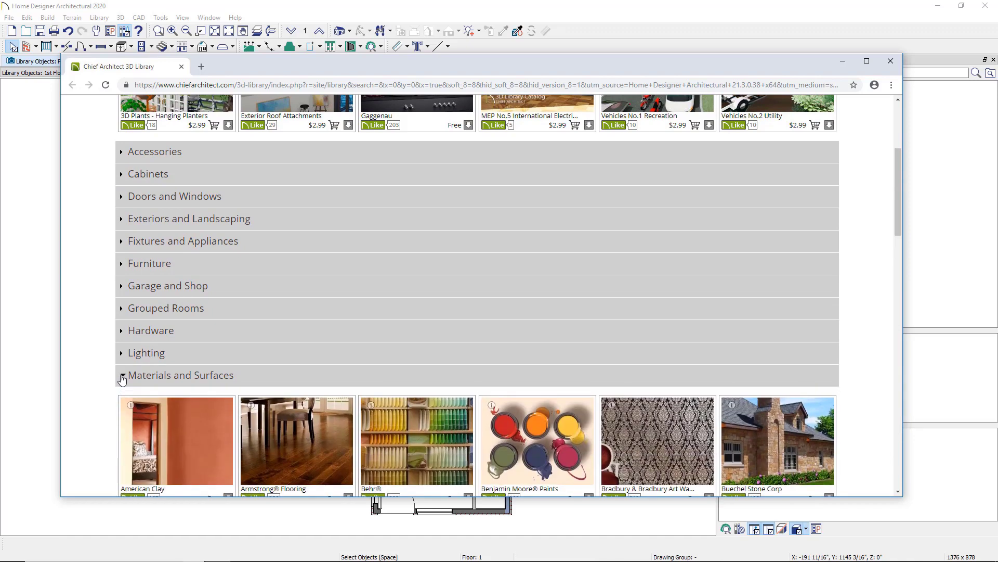
{"action": "scroll", "coordinate": [232, 387], "scroll_direction": "down", "scroll_amount": 5}
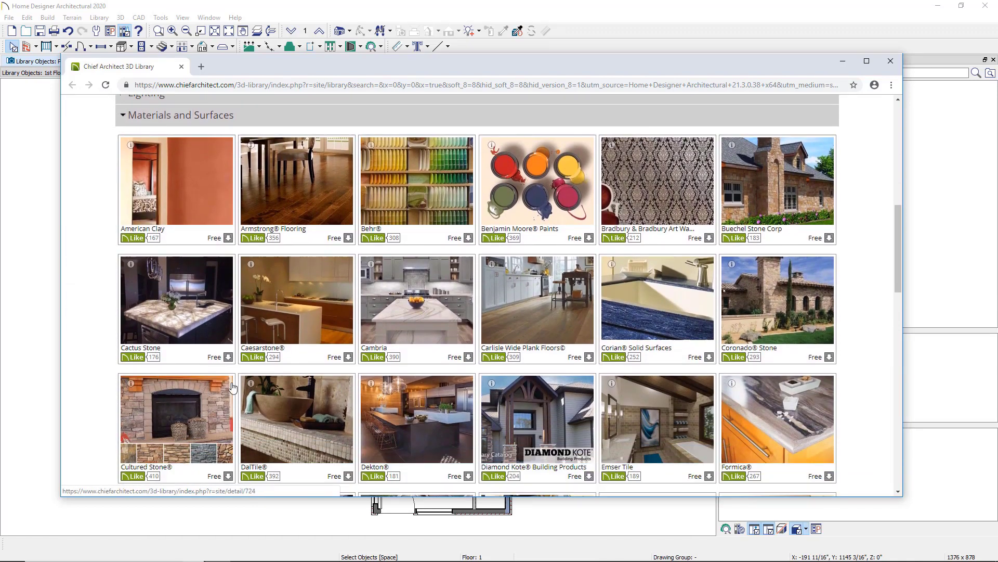
{"action": "left_click", "coordinate": [430, 328]}
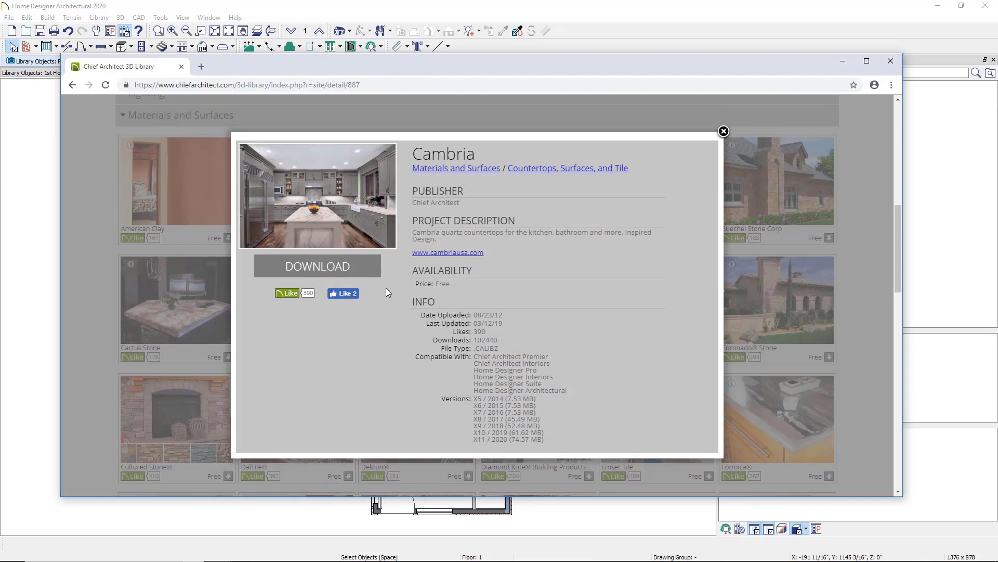
{"action": "left_click", "coordinate": [367, 267]}
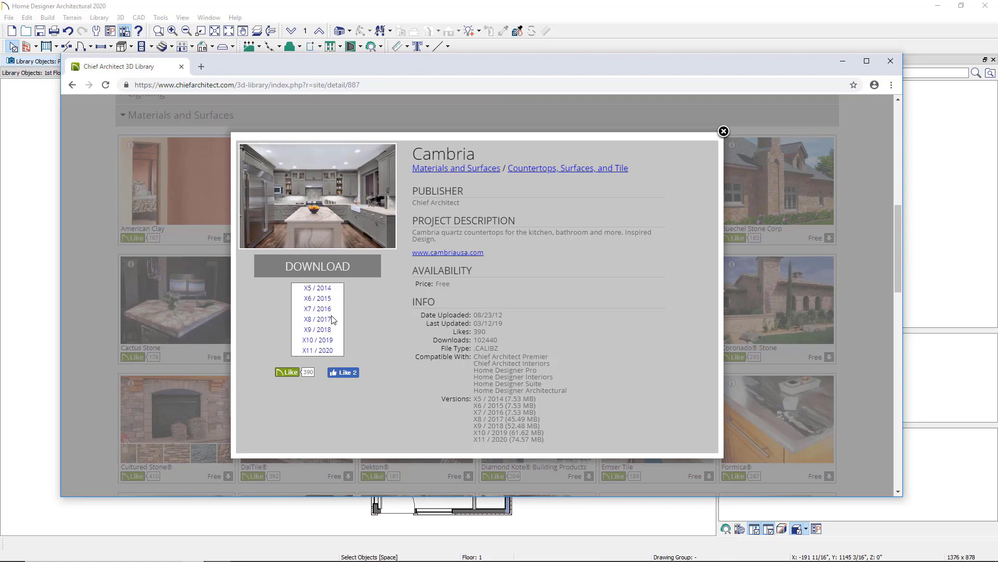
{"action": "left_click", "coordinate": [332, 352]}
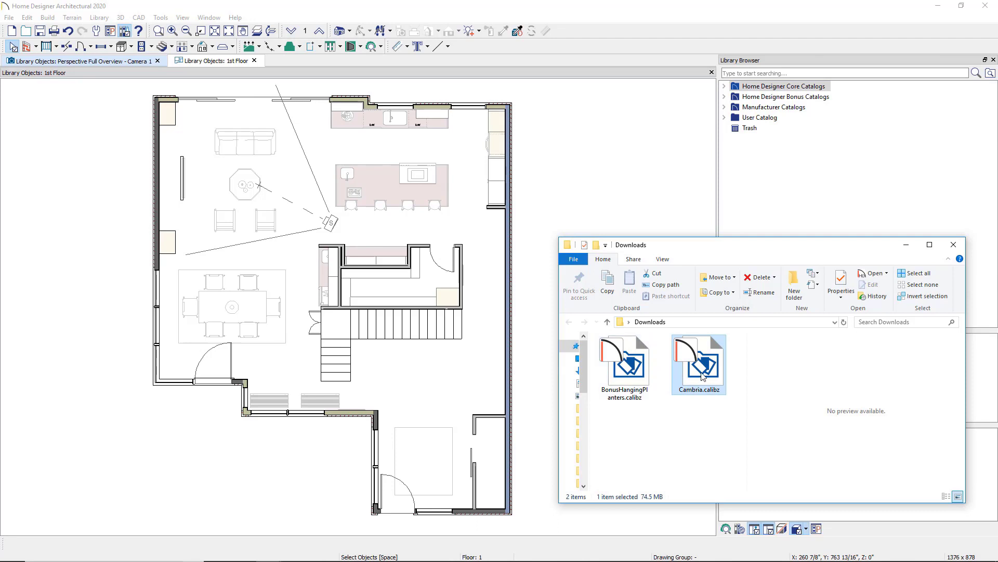
- Drag Cambria.calibz from Downloads onto the plan and confirm the 160-item import
{"action": "left_click_drag", "start_coordinate": [701, 373], "coordinate": [656, 215]}
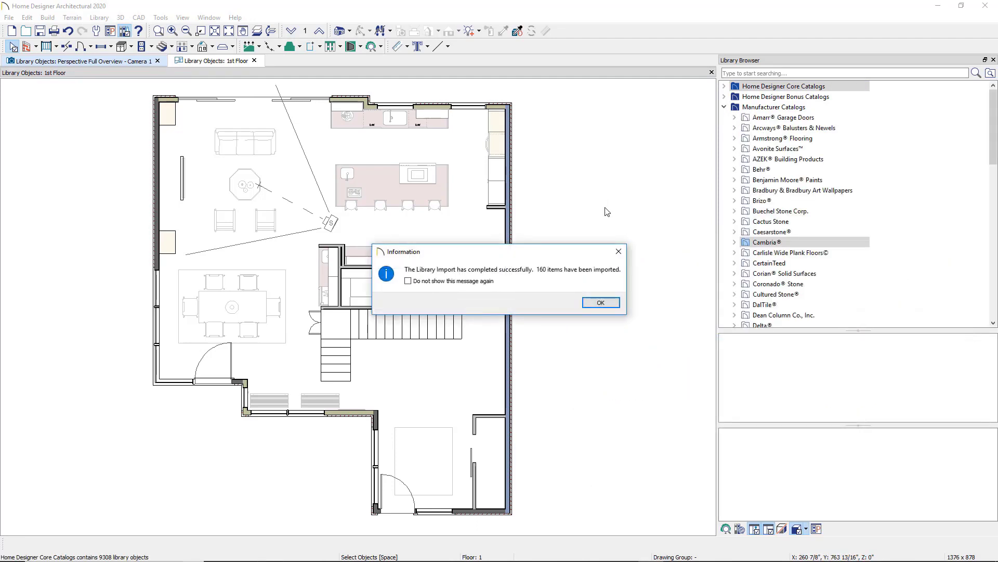
{"action": "left_click", "coordinate": [600, 303]}
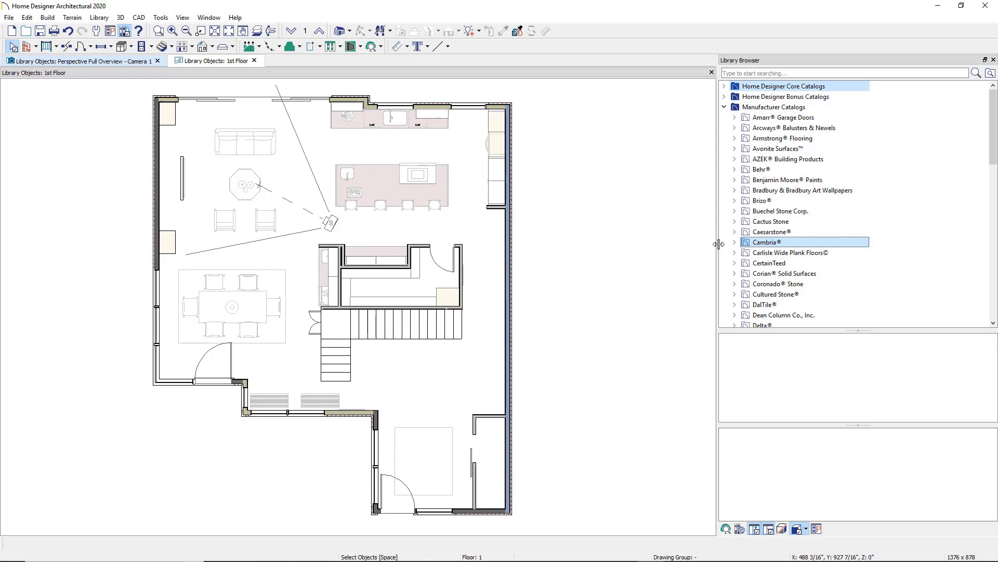
- Expand the Cambria® folder to view its materials, then move into the library search box
{"action": "left_click", "coordinate": [736, 242]}
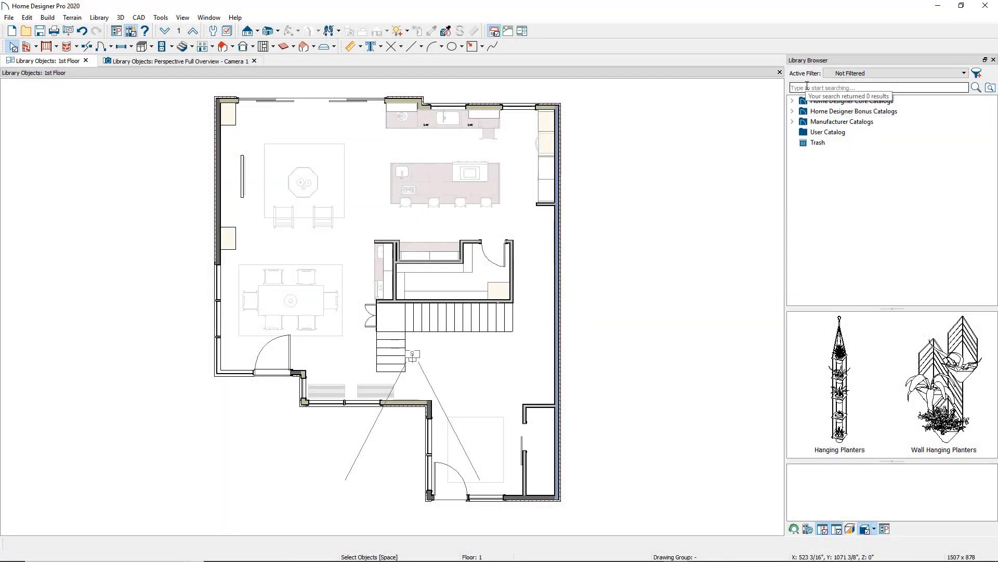
{"action": "left_click", "coordinate": [808, 88]}
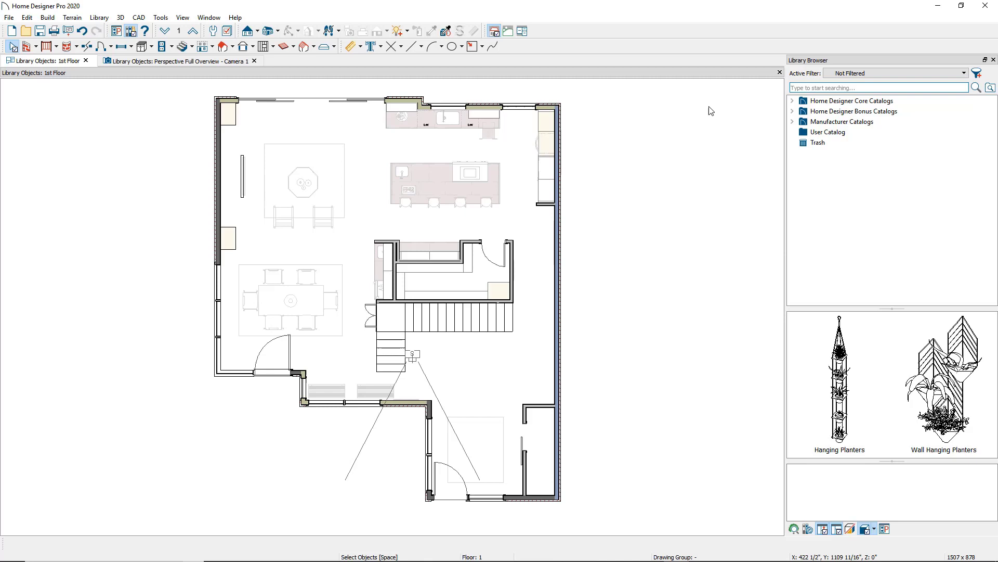
- Search the library for 'sofa' to list items like Sofa Frame and Alfie Sofa
{"action": "type", "text": "sofa"}
{"action": "key", "text": "Return"}
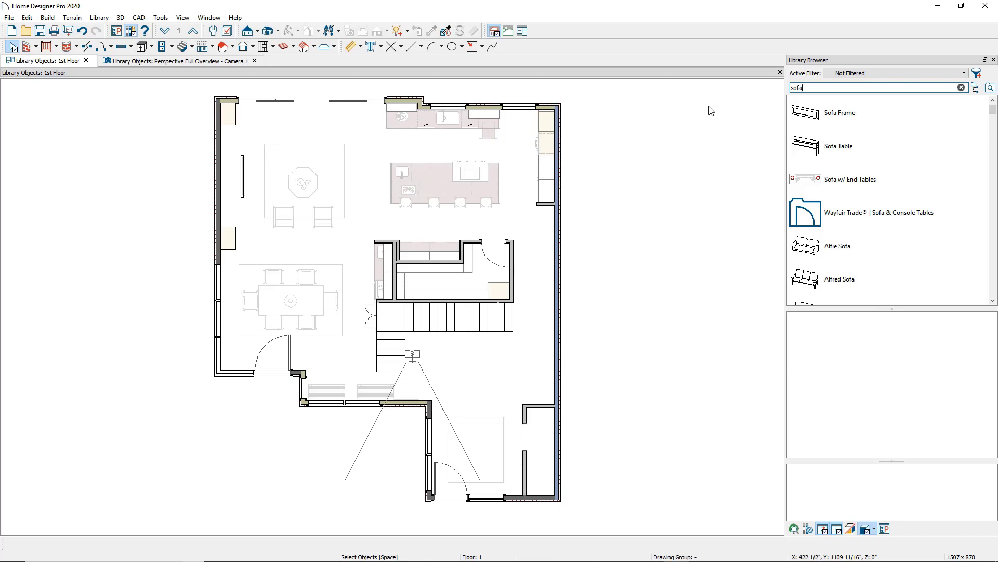
- Set a Wayfair manufacturer filter on the search, then clear the 'sofa' search text
{"action": "left_click", "coordinate": [990, 88]}
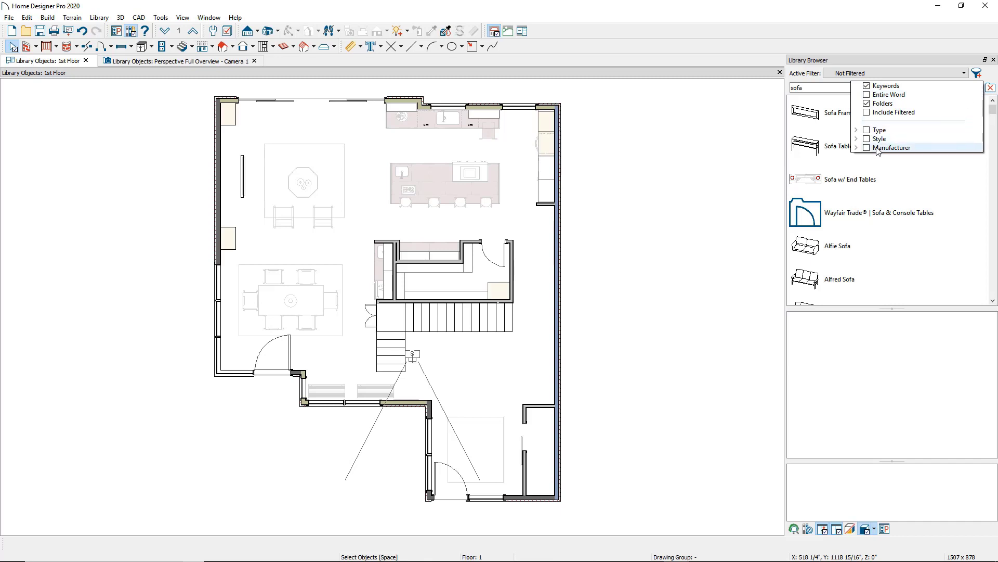
{"action": "left_click", "coordinate": [857, 149]}
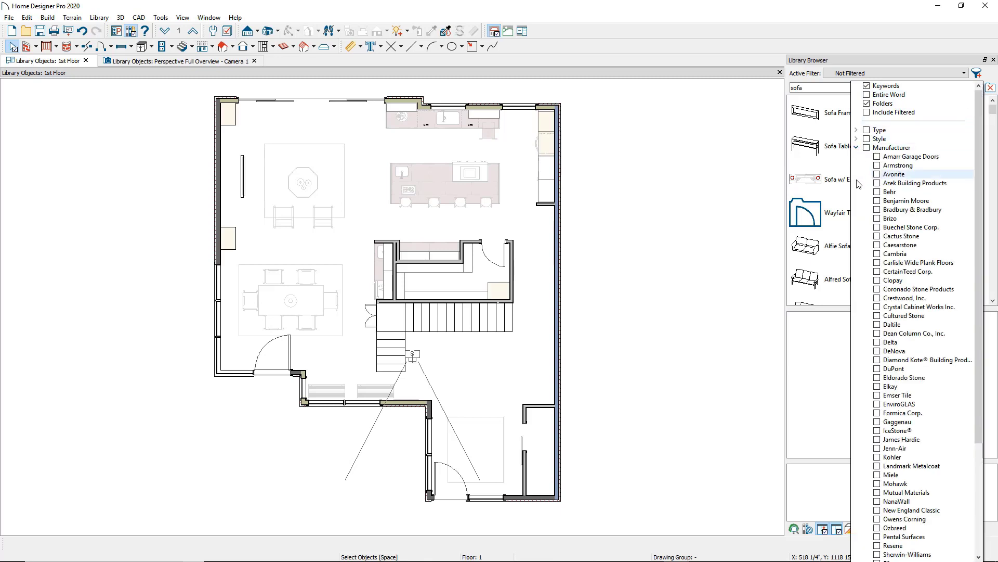
{"action": "scroll", "coordinate": [894, 200], "scroll_direction": "down", "scroll_amount": 6}
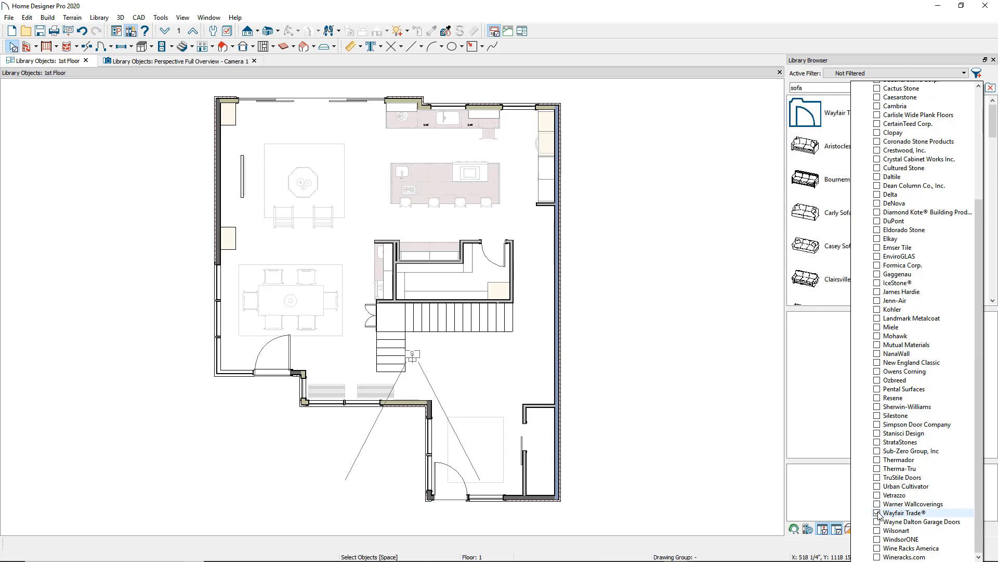
{"action": "left_click", "coordinate": [688, 304]}
{"action": "scroll", "coordinate": [813, 199], "scroll_direction": "down", "scroll_amount": 3}
{"action": "scroll", "coordinate": [813, 199], "scroll_direction": "down", "scroll_amount": 10}
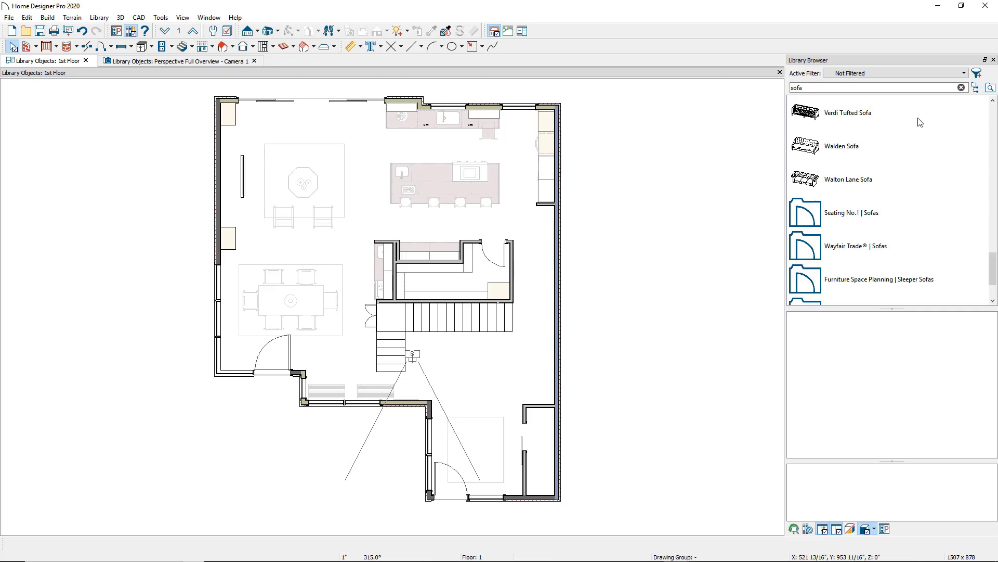
{"action": "left_click", "coordinate": [962, 88]}
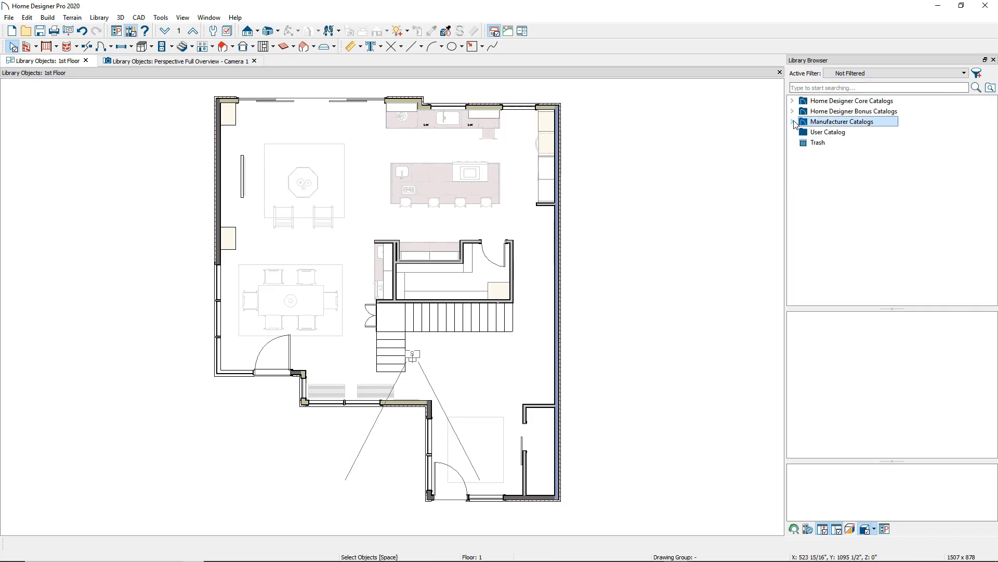
- Search only the Wayfair Trade® folder under Manufacturer Catalogs for 'sofa'
{"action": "left_click", "coordinate": [795, 124]}
{"action": "right_click", "coordinate": [819, 288]}
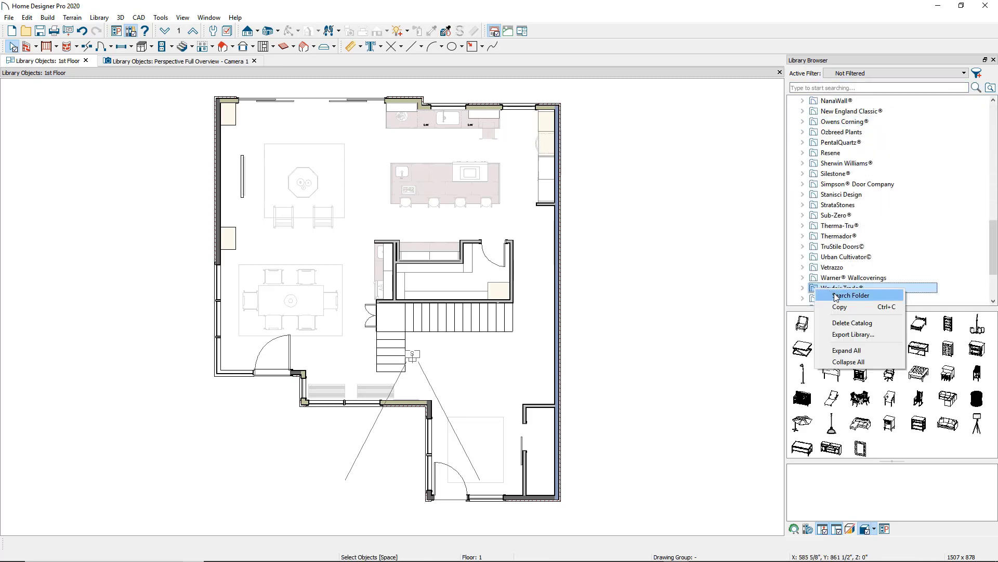
{"action": "left_click", "coordinate": [836, 295]}
{"action": "type", "text": "sofa"}
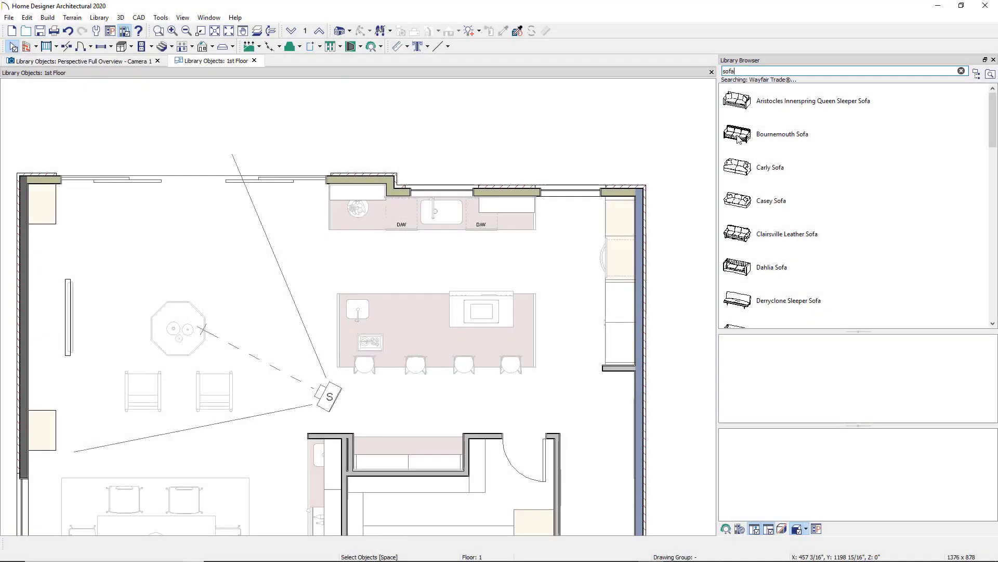
- Place the Wayfair Bournemouth Sofa in the living area of the 1st Floor plan
{"action": "left_click", "coordinate": [739, 137]}
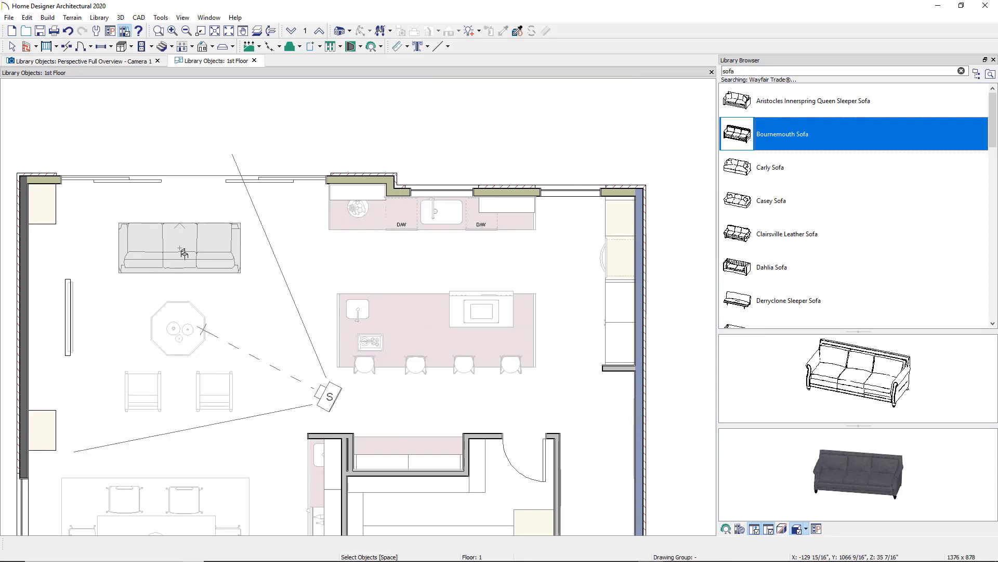
{"action": "left_click", "coordinate": [183, 253]}
{"action": "key", "text": "space"}
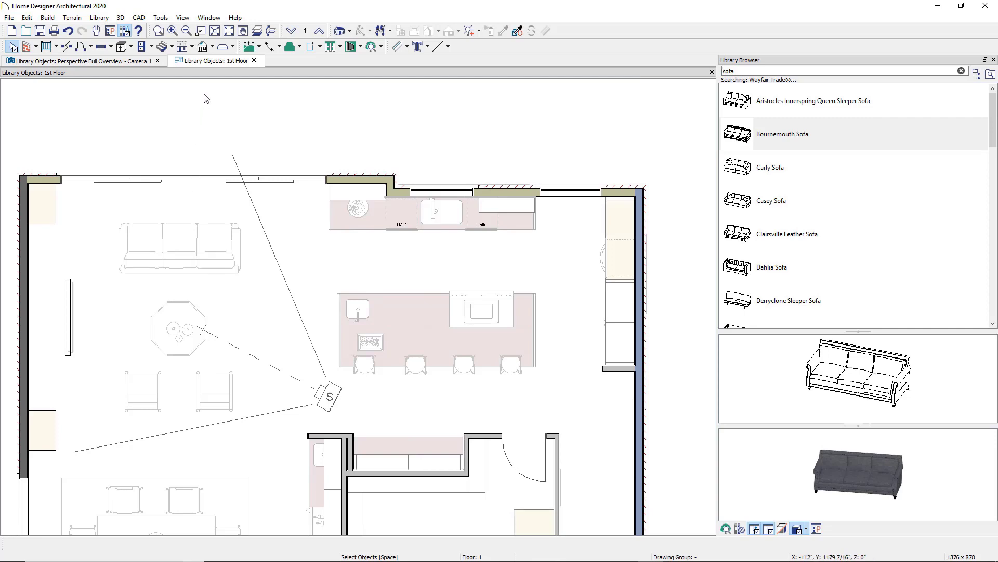
- Tile the 3D view beside the plan and drag the sofa's side handle to shorten it
{"action": "left_click", "coordinate": [209, 17]}
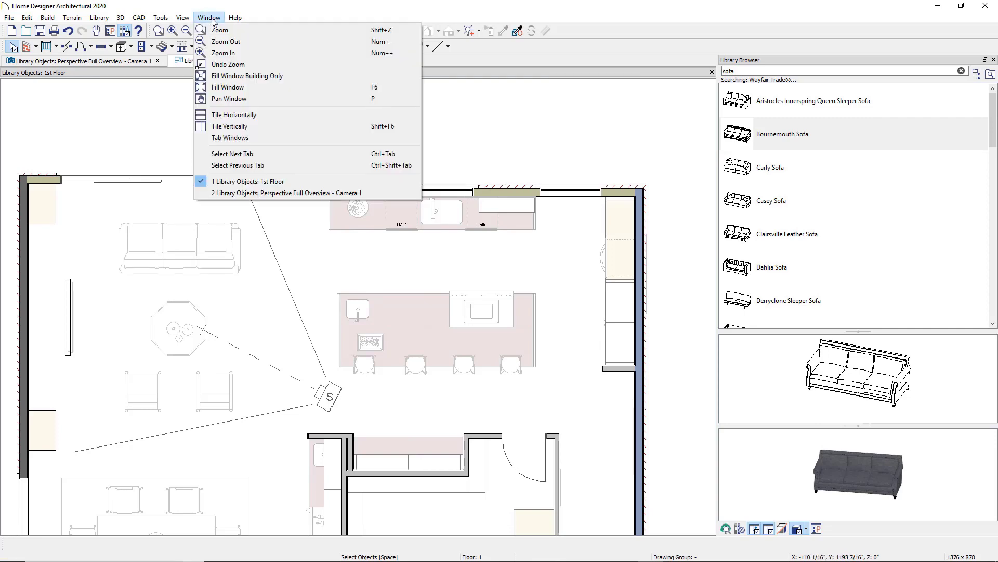
{"action": "left_click", "coordinate": [229, 127]}
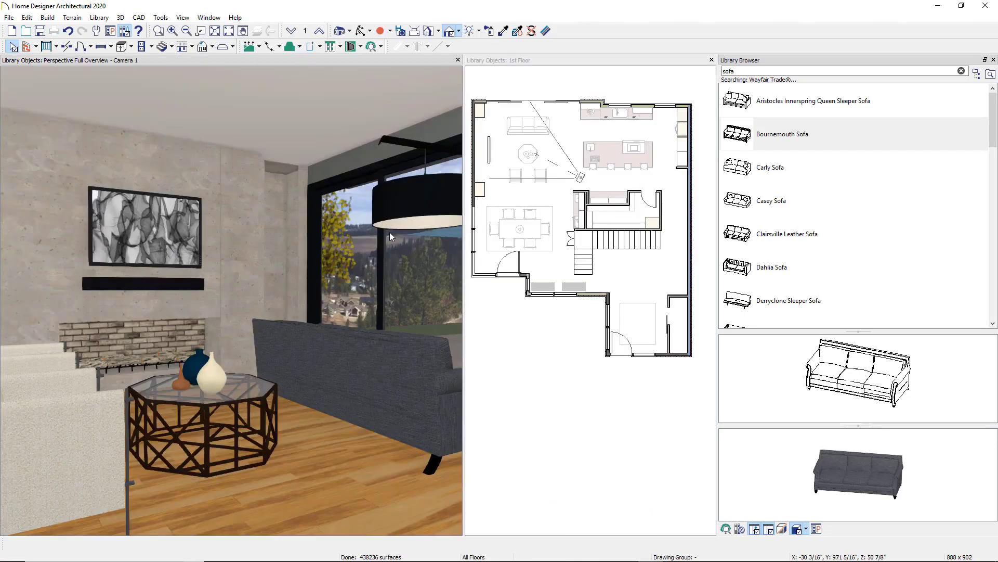
{"action": "left_click", "coordinate": [528, 132]}
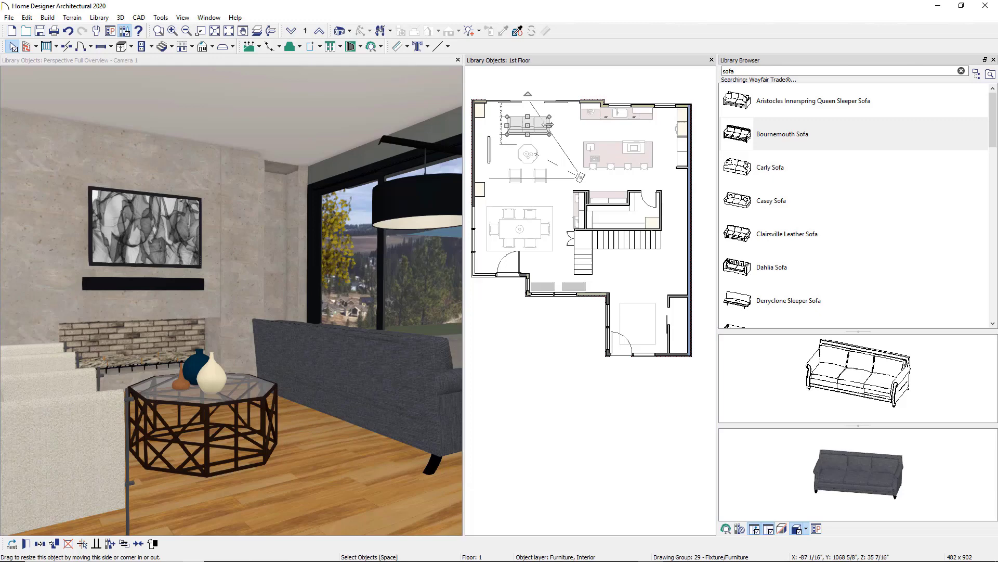
{"action": "left_click_drag", "start_coordinate": [549, 125], "coordinate": [524, 133]}
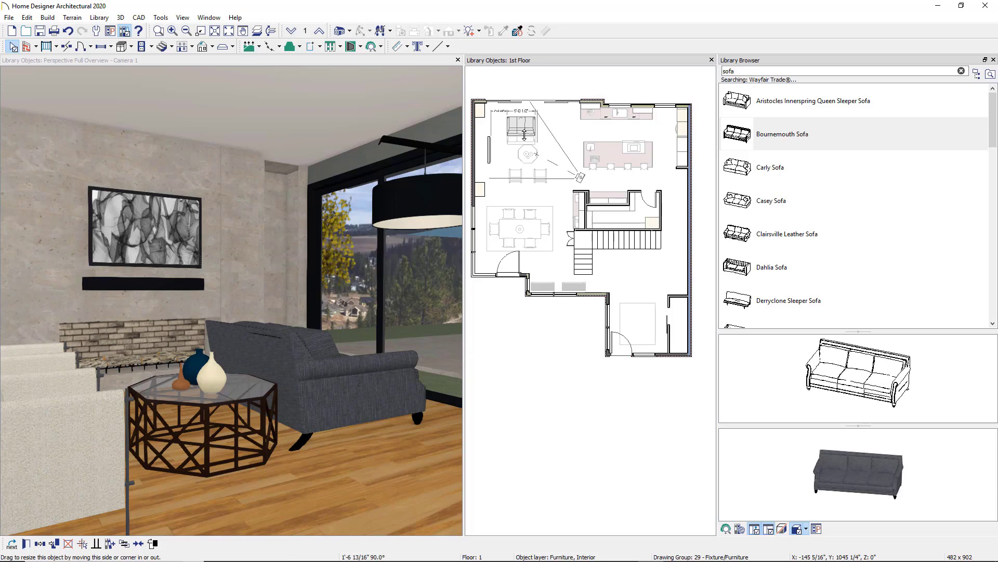
{"action": "left_click_drag", "start_coordinate": [524, 134], "coordinate": [524, 134]}
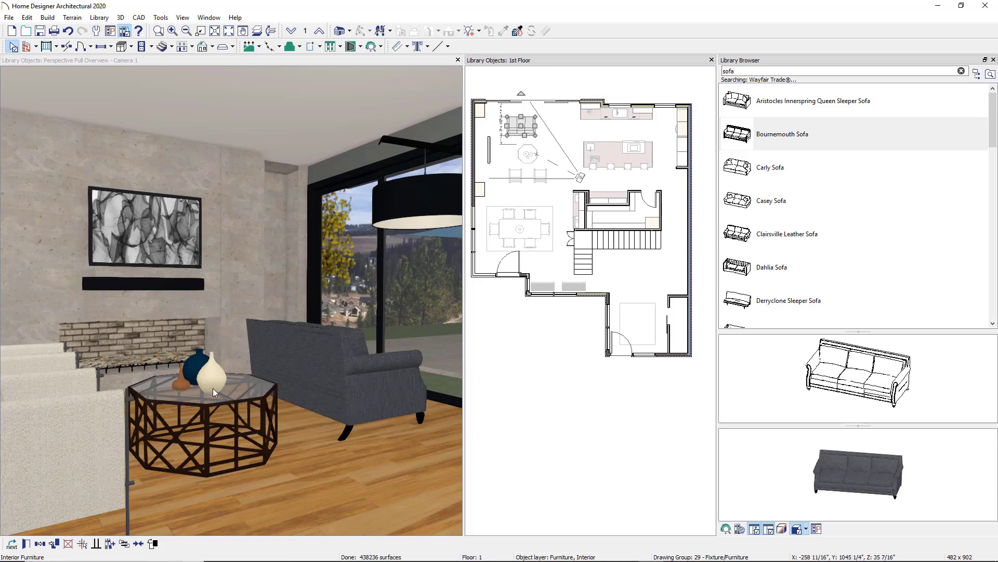
- Change the Bournemouth Sofa's width to 60" in its specification, leaving 35" height and 34" depth
{"action": "left_click", "coordinate": [27, 543]}
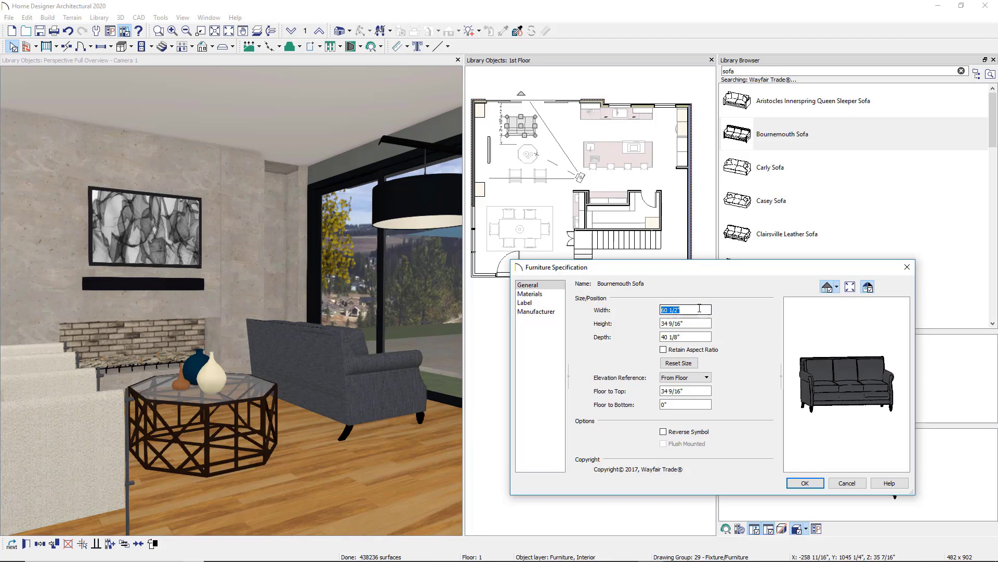
{"action": "type", "text": "60"}
{"action": "key", "text": "Tab"}
{"action": "key", "text": "Tab"}
{"action": "key", "text": "Tab"}
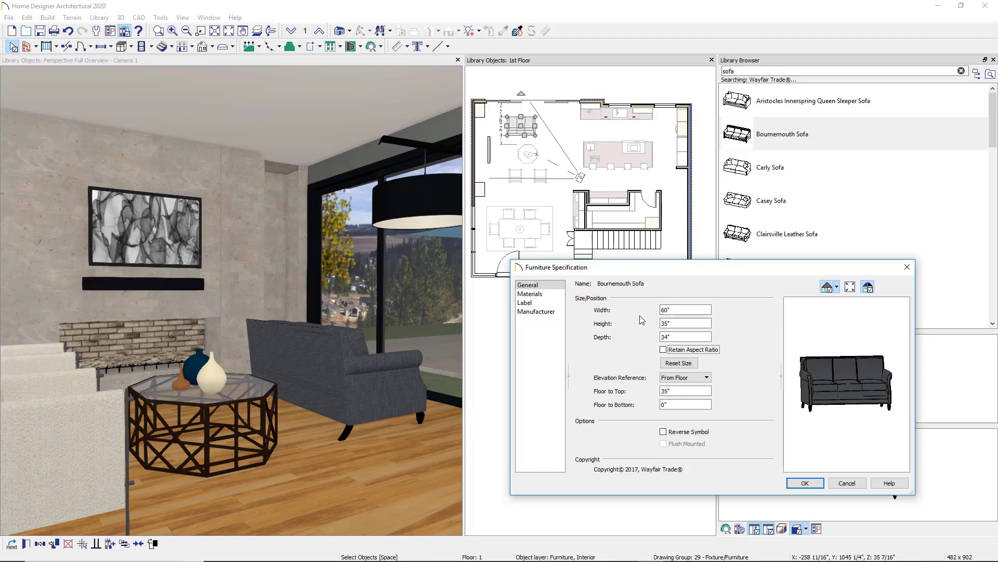
{"action": "left_click", "coordinate": [804, 483]}
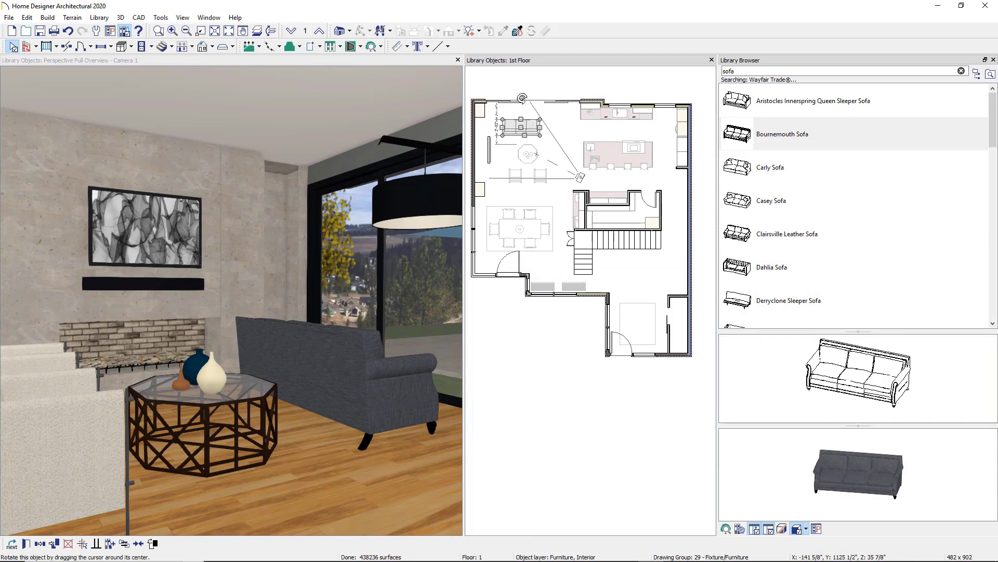
- Turn the resized sofa about its centre to its new orientation in the plan view
{"action": "left_click_drag", "start_coordinate": [522, 97], "coordinate": [525, 173]}
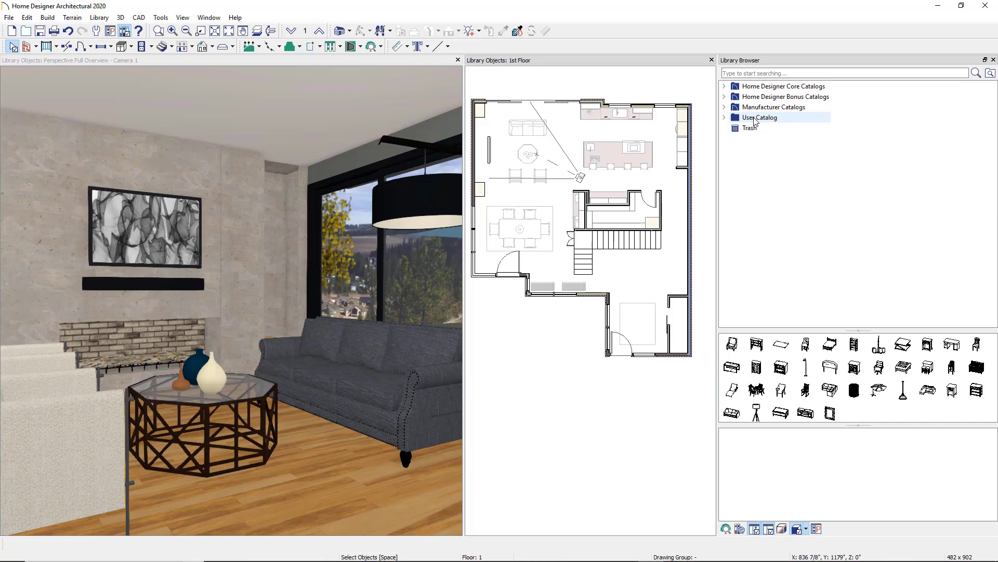
- Begin a new material from the User Catalog's New > Material menu
{"action": "right_click", "coordinate": [756, 121]}
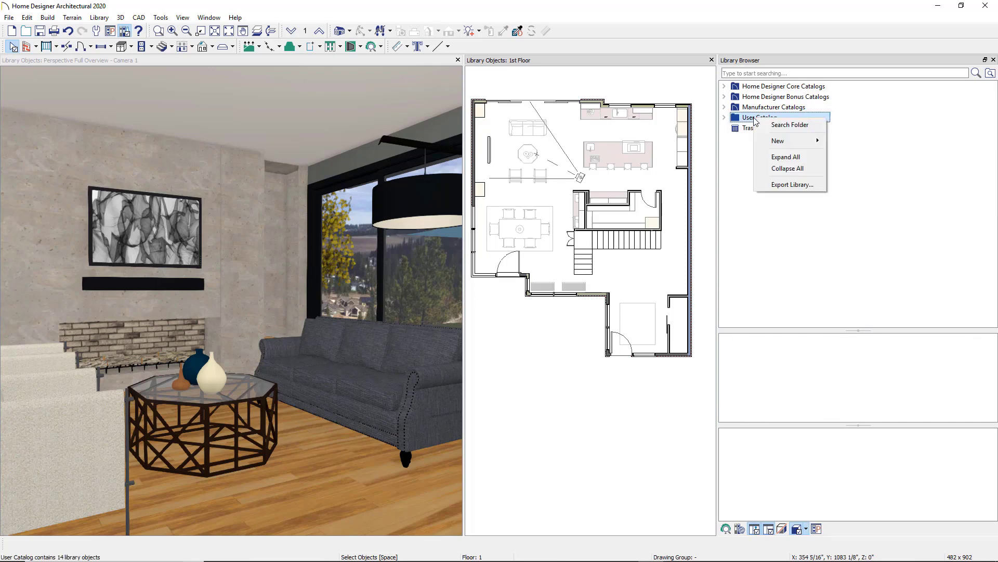
{"action": "mouse_move", "coordinate": [775, 143]}
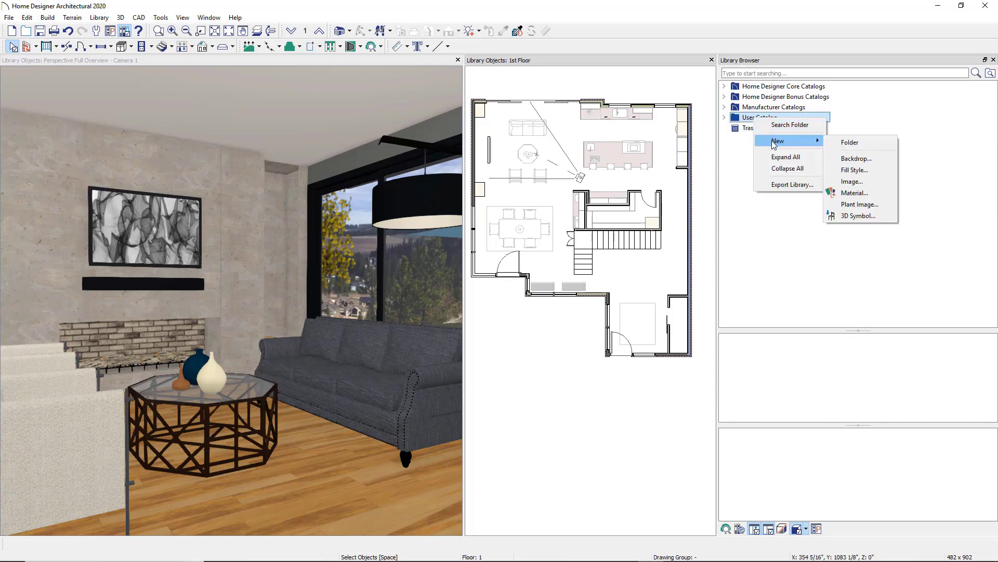
{"action": "left_click", "coordinate": [872, 197]}
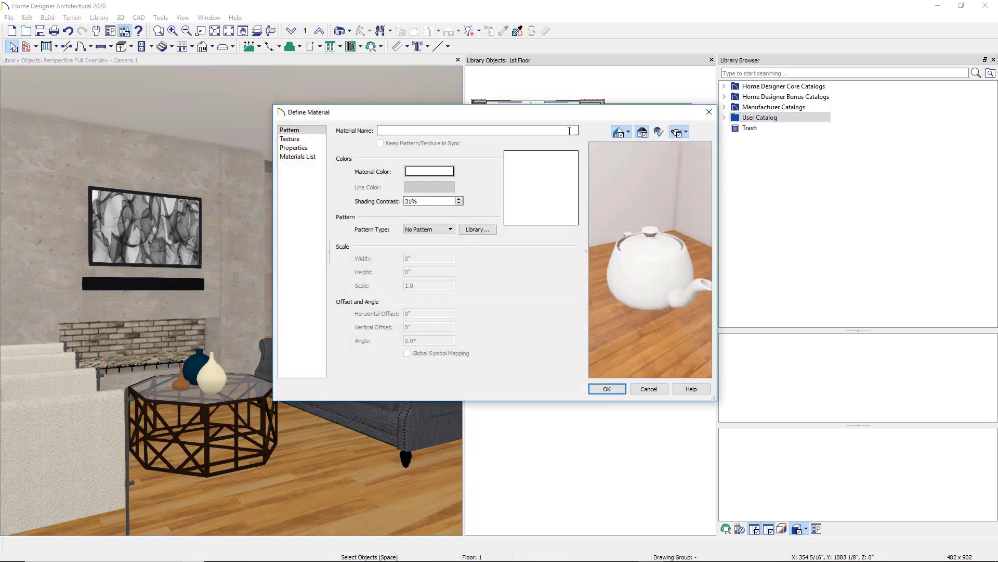
- Create the 'Landscape' material with Landscape.jpg as its texture, stretched to fit
{"action": "type", "text": "Landscape"}
{"action": "left_click", "coordinate": [307, 140]}
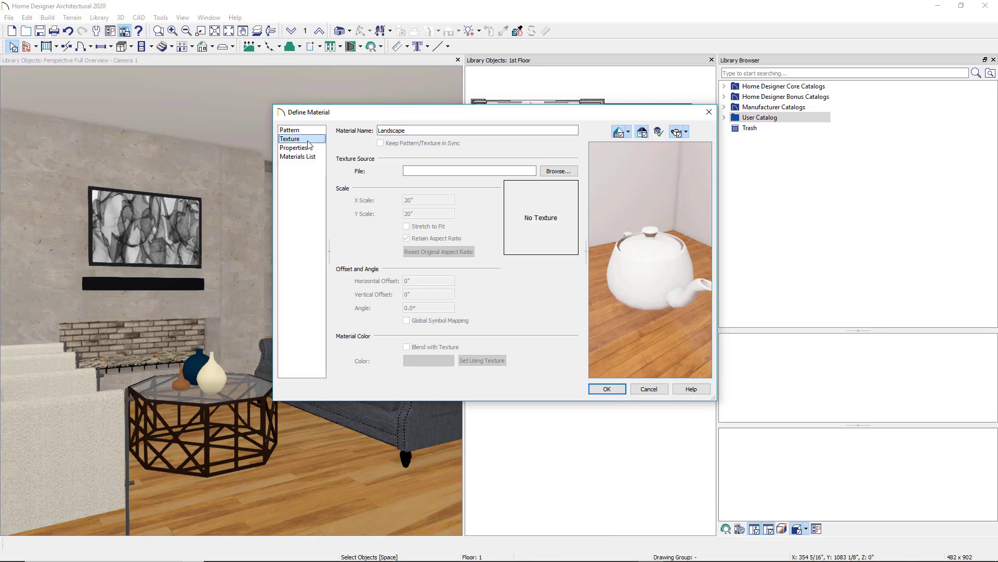
{"action": "left_click", "coordinate": [559, 173]}
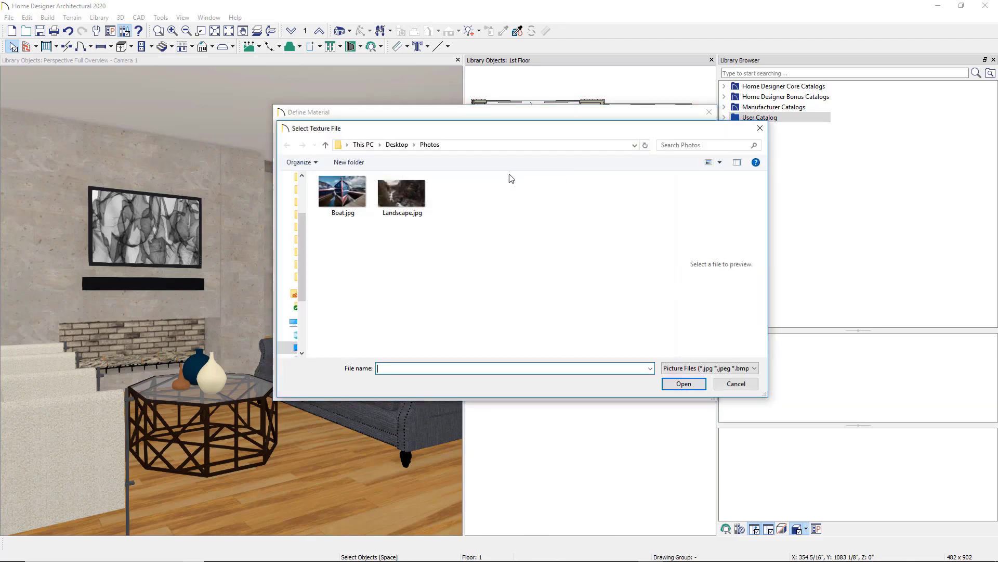
{"action": "left_click", "coordinate": [419, 193]}
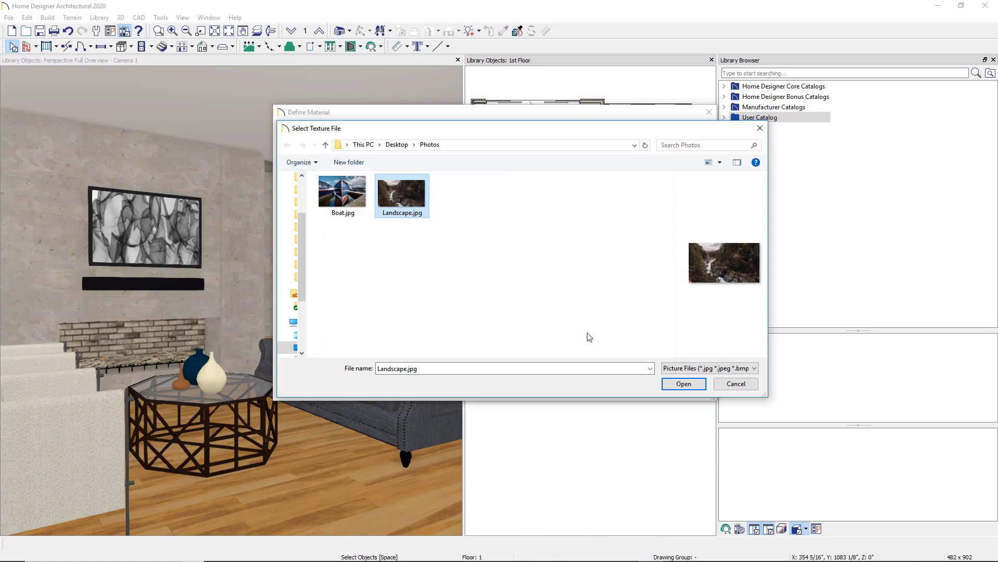
{"action": "left_click", "coordinate": [671, 383]}
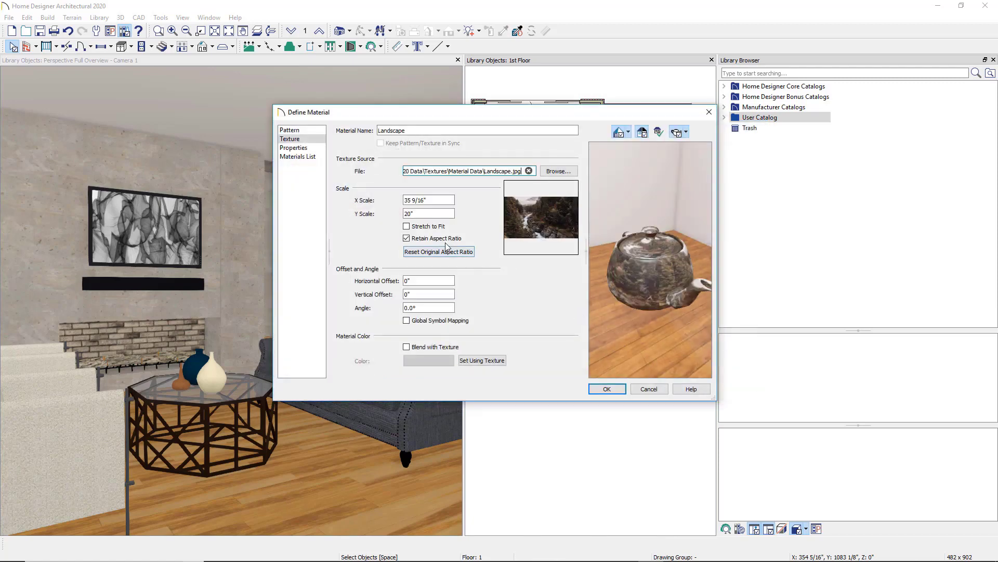
{"action": "left_click", "coordinate": [407, 226]}
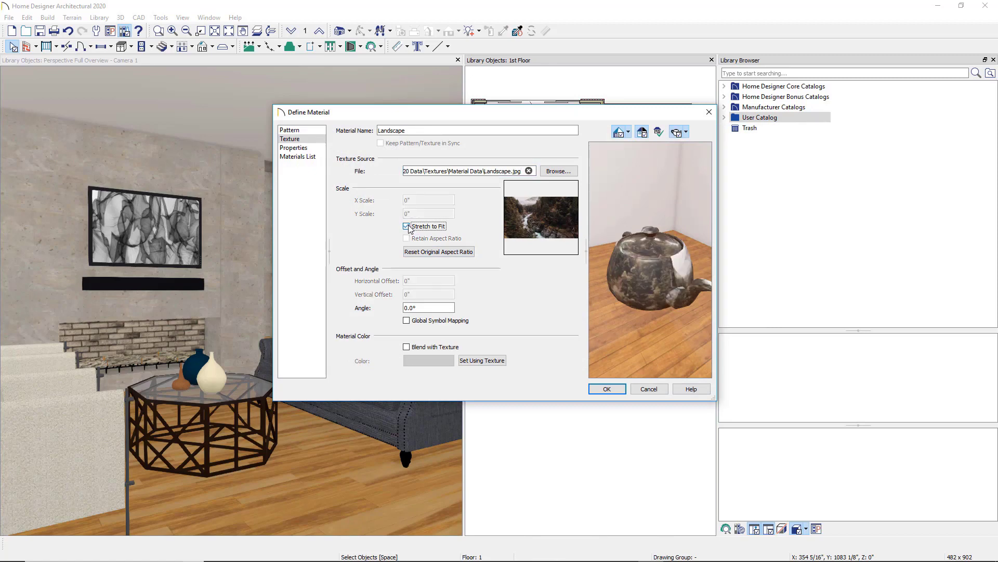
{"action": "left_click", "coordinate": [595, 390]}
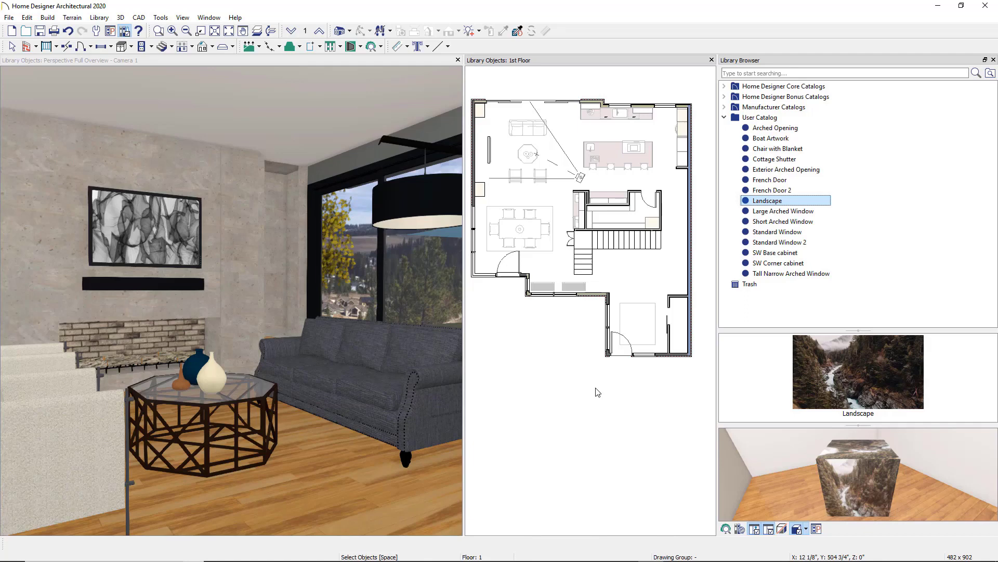
- Use the Material Painter to replace the framed artwork's abstract image with the Landscape material
{"action": "left_click", "coordinate": [828, 376]}
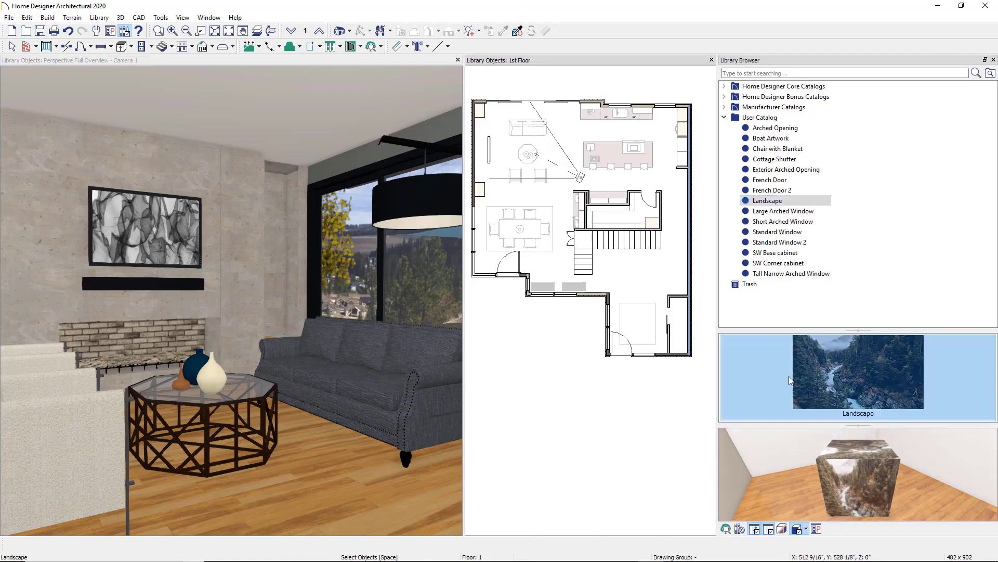
{"action": "left_click", "coordinate": [159, 232]}
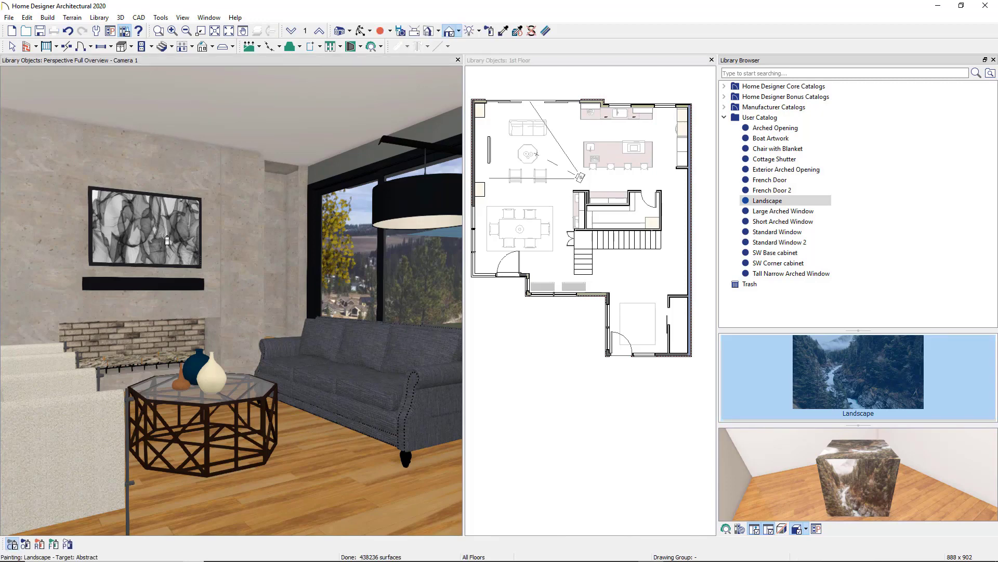
{"action": "left_click", "coordinate": [163, 237]}
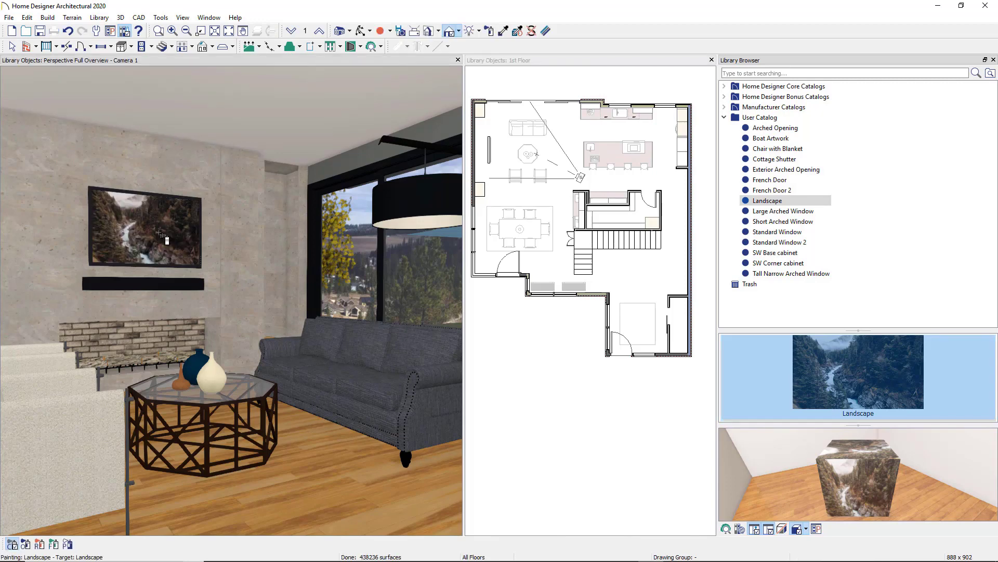